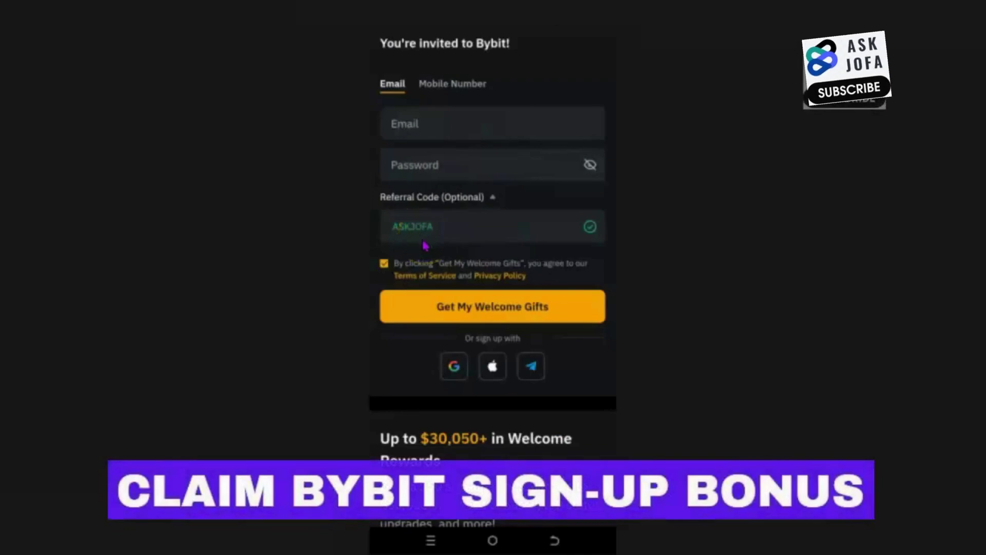
- Scroll past the sign-up form to the home screen showing 0.00 USD total assets
scroll(425, 245, down, 7)
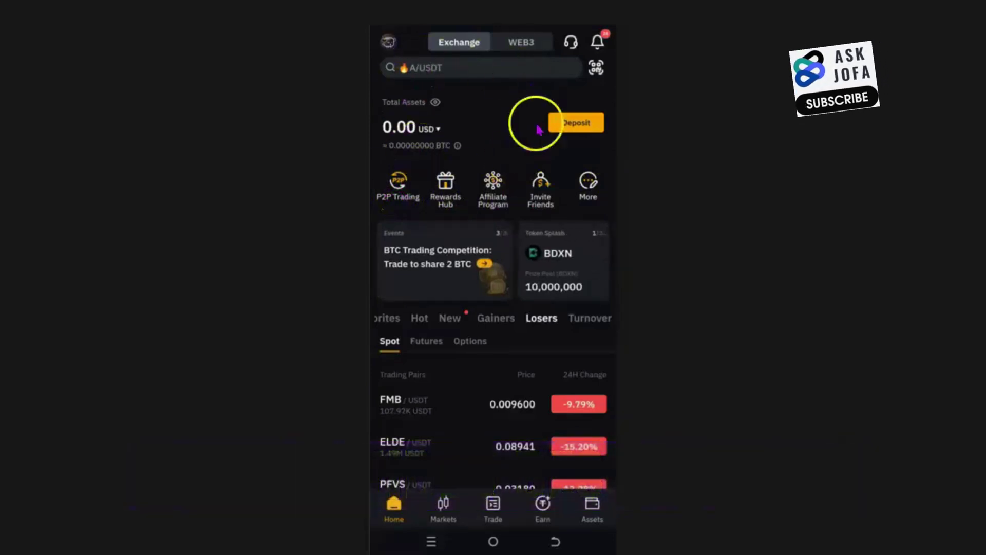
- Open P2P Trading from the home screen to list the USDT buy offers in USD
click(388, 200)
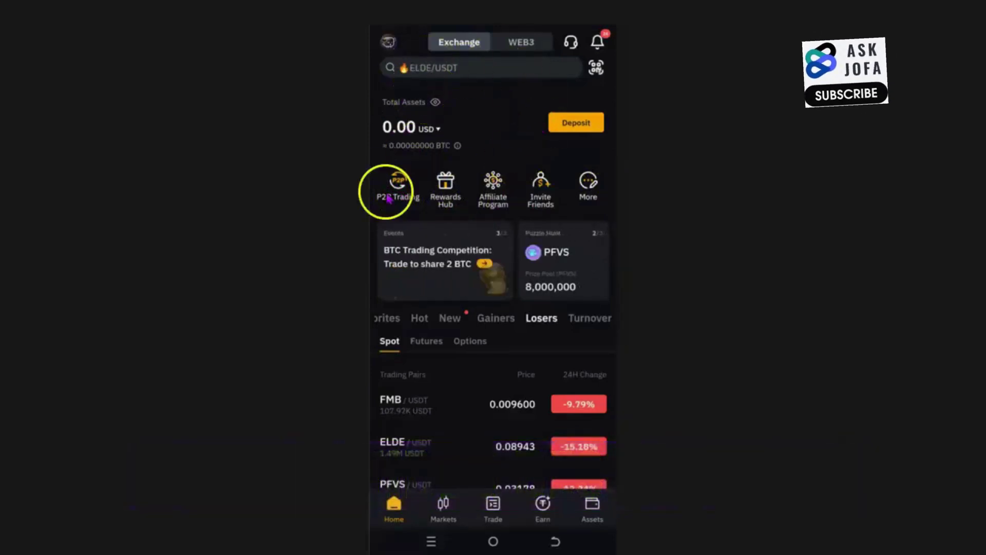
click(391, 198)
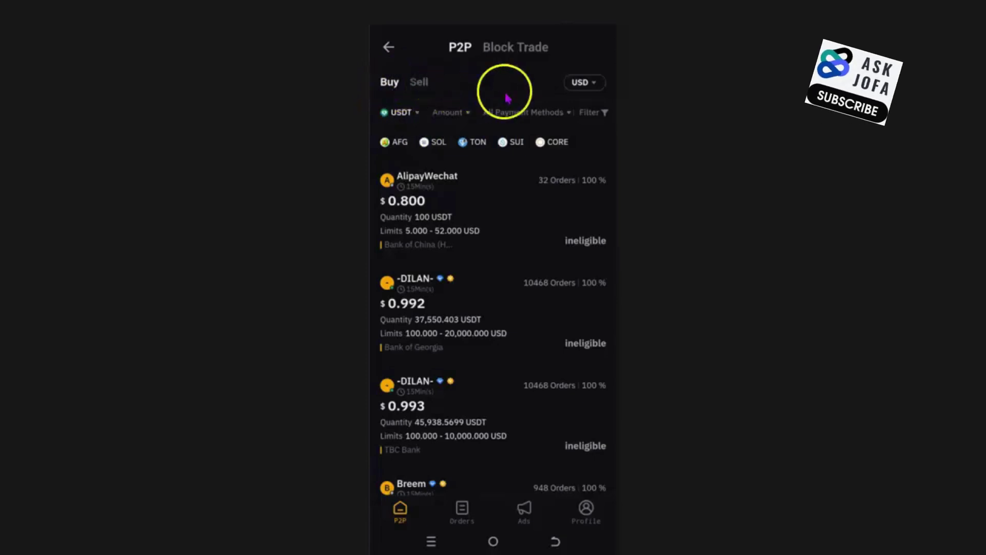
click(585, 83)
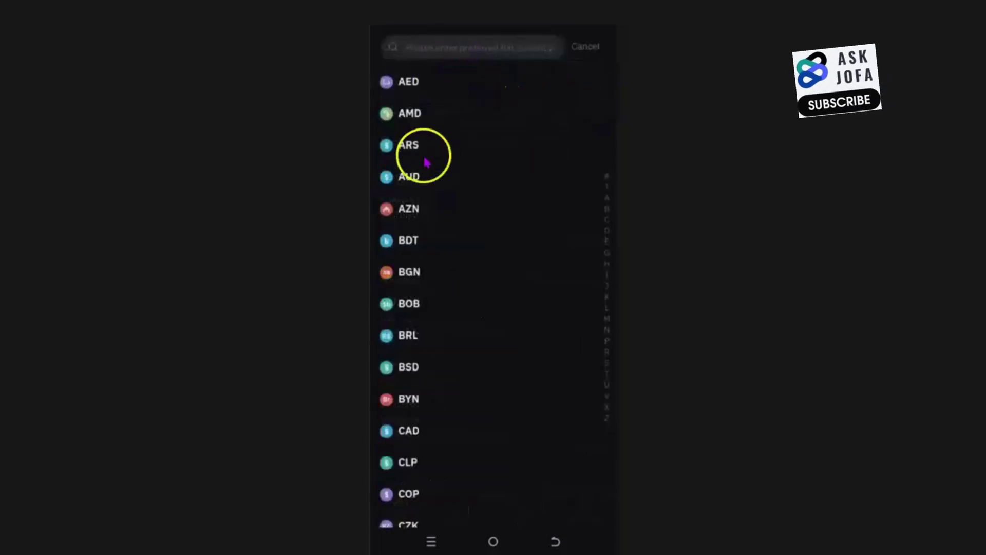
text(USD)
click(430, 83)
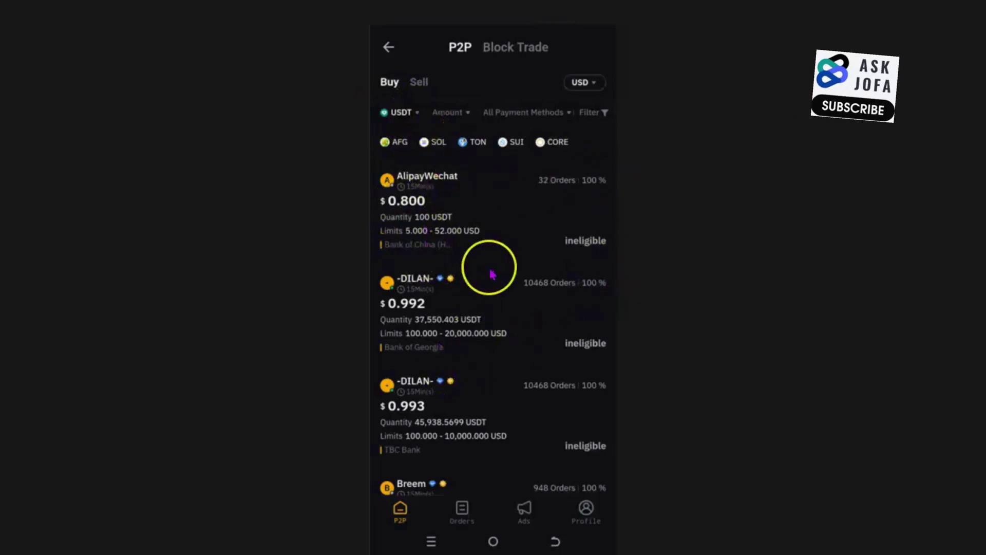
- Search 'sk' in All Payment Methods and filter the buy offers to Skrill
click(528, 114)
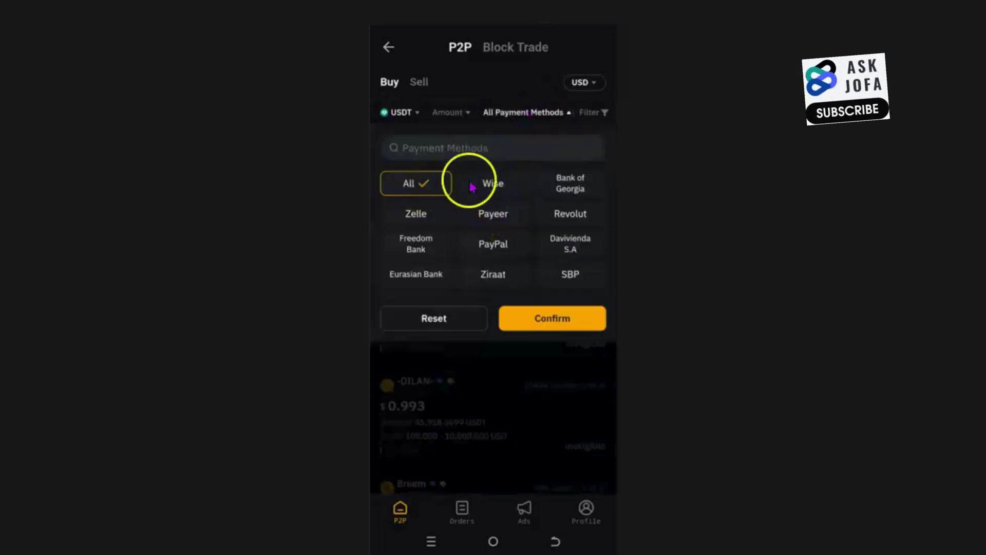
click(436, 148)
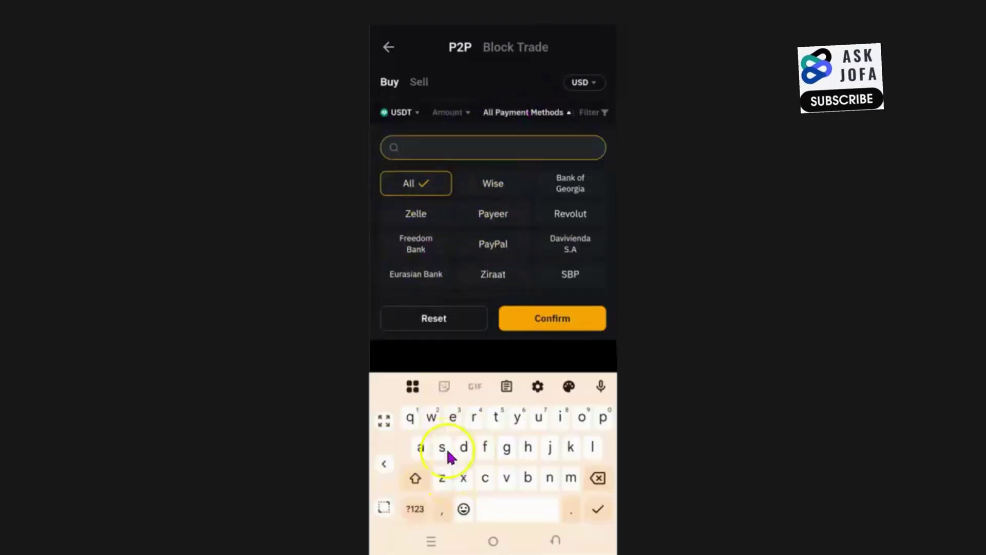
click(439, 458)
click(575, 447)
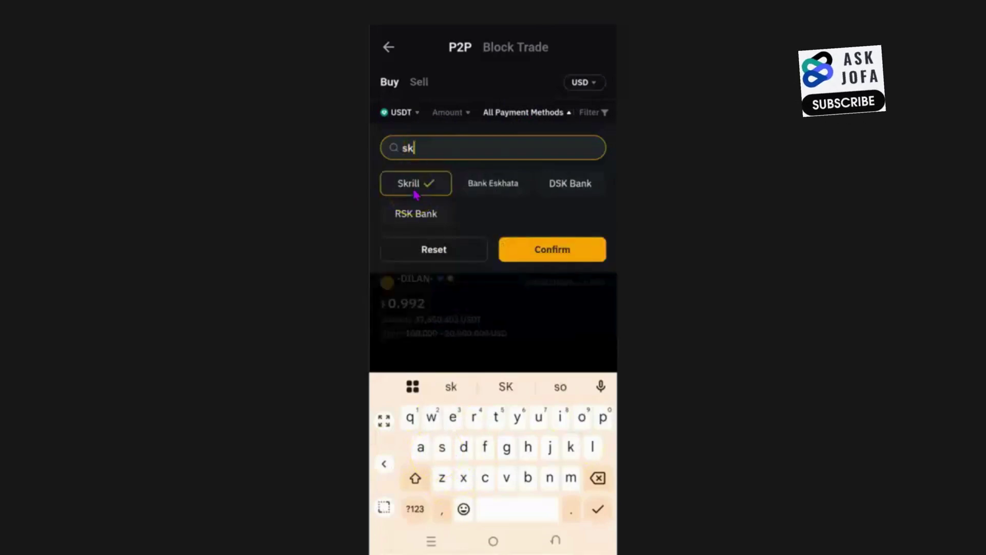
click(553, 251)
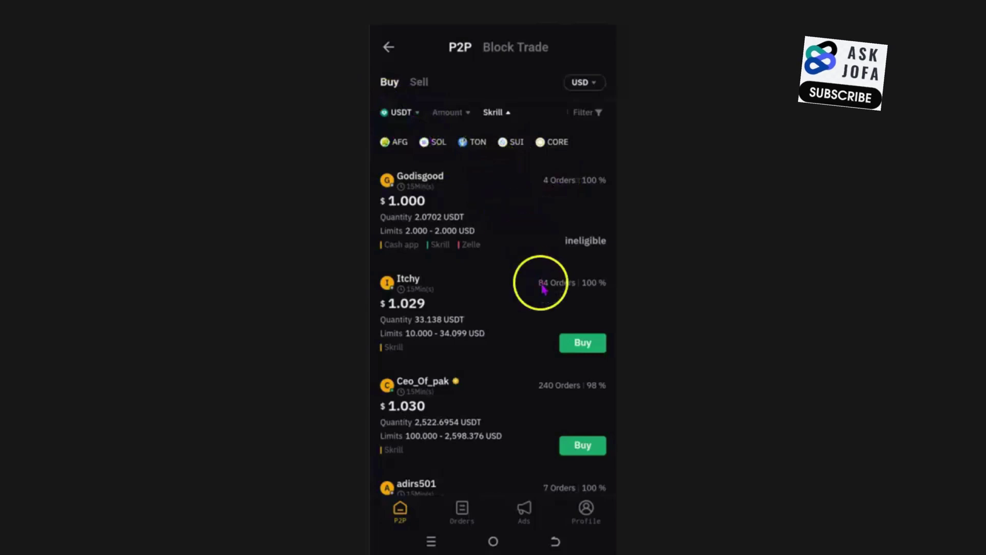
- Set the Amount filter to 15 USD on the Skrill offers
scroll(495, 293, down, 3)
scroll(490, 304, down, 9)
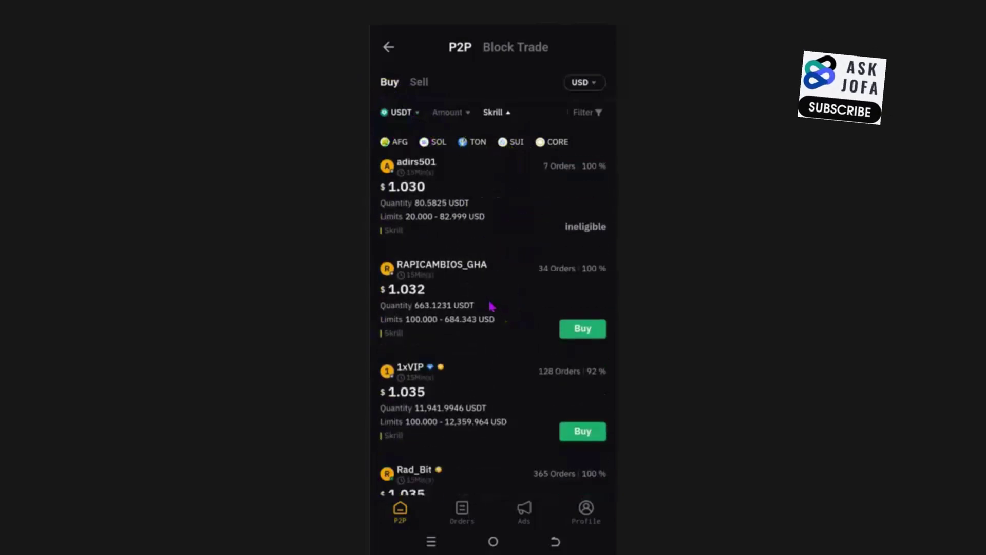
scroll(433, 178, up, 12)
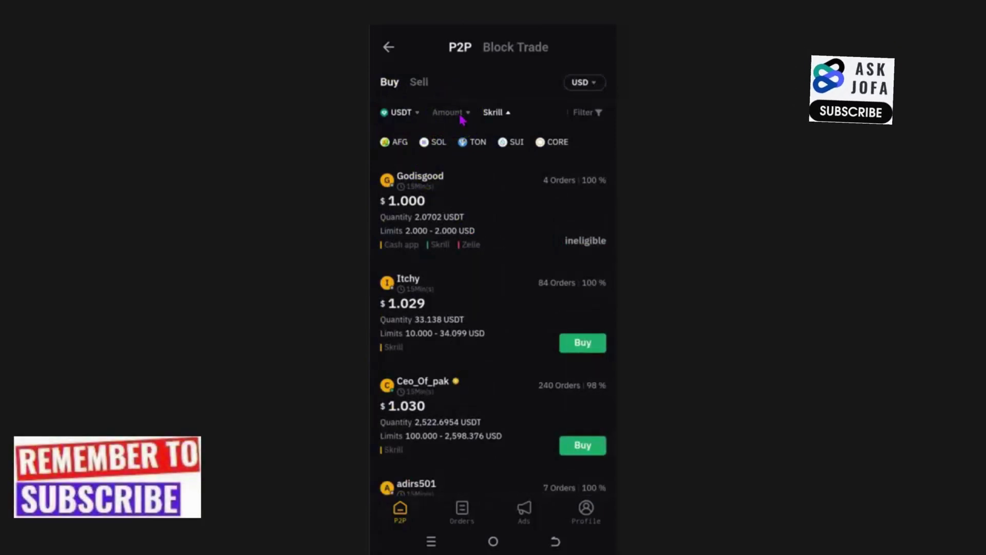
click(461, 115)
click(447, 154)
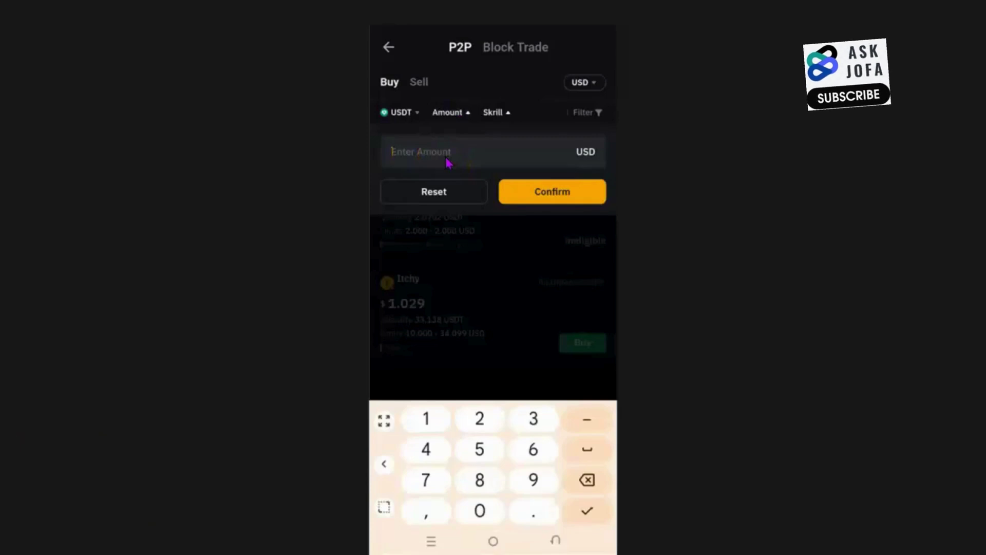
click(551, 200)
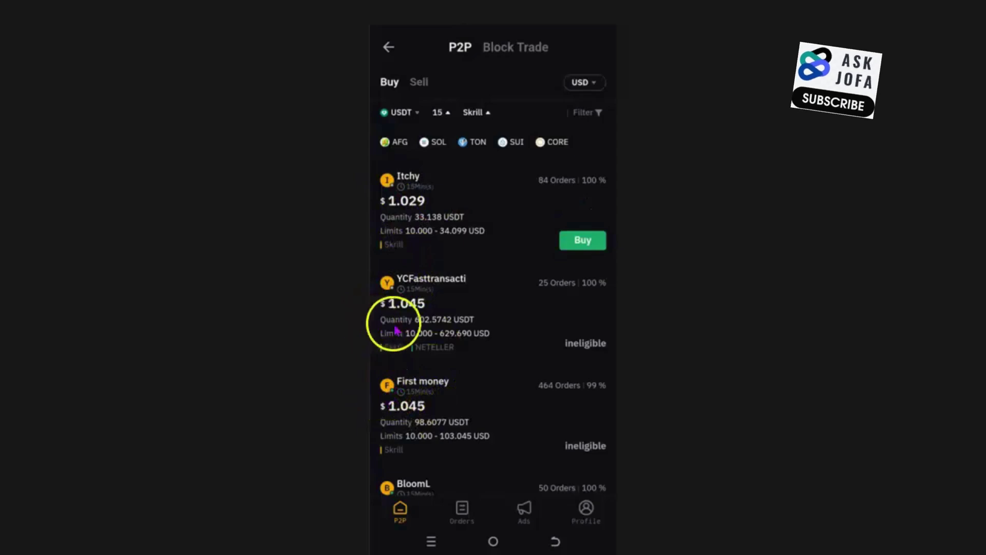
- Scroll the offers and choose Buy on the 1.097 USD Skrill offer
scroll(442, 329, down, 2)
drag(452, 330, 401, 232)
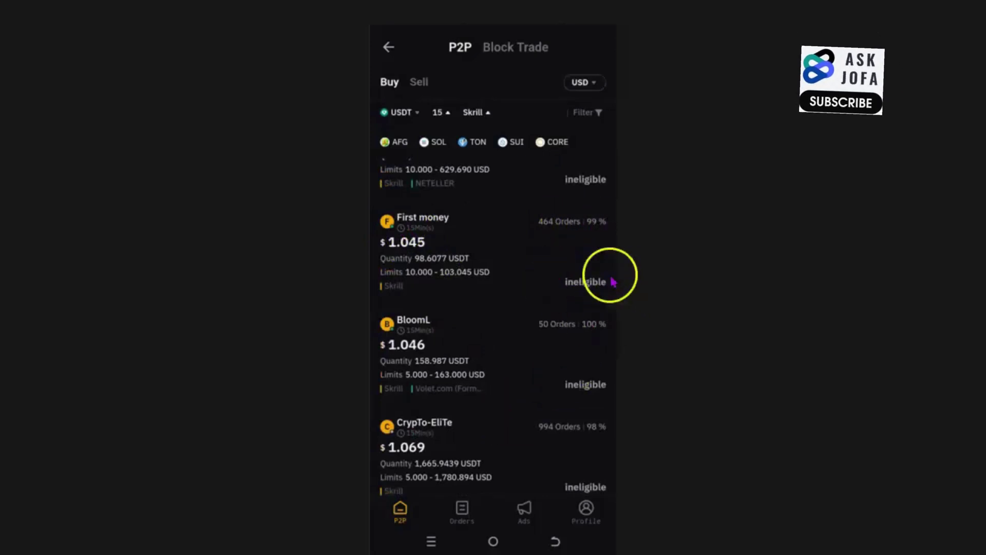
drag(493, 396, 376, 316)
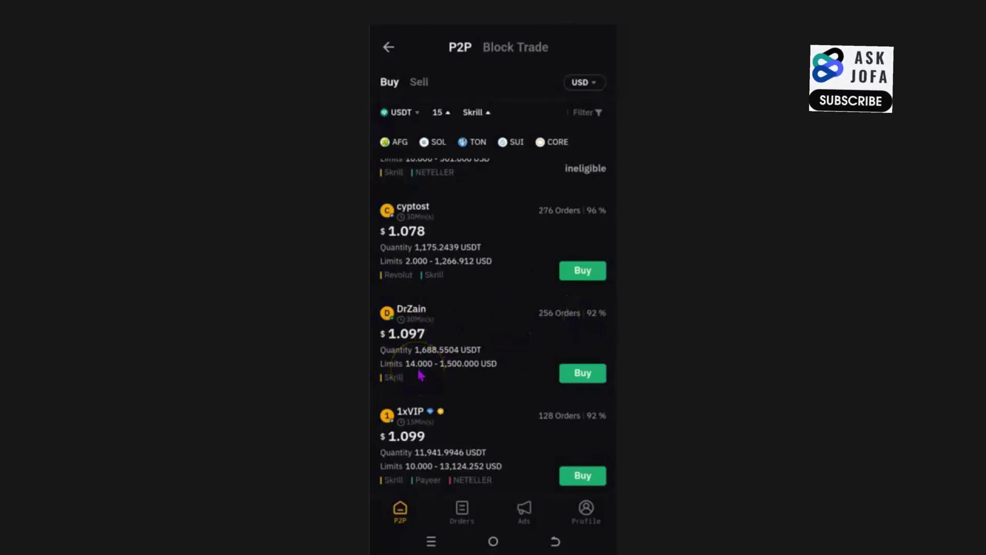
click(449, 359)
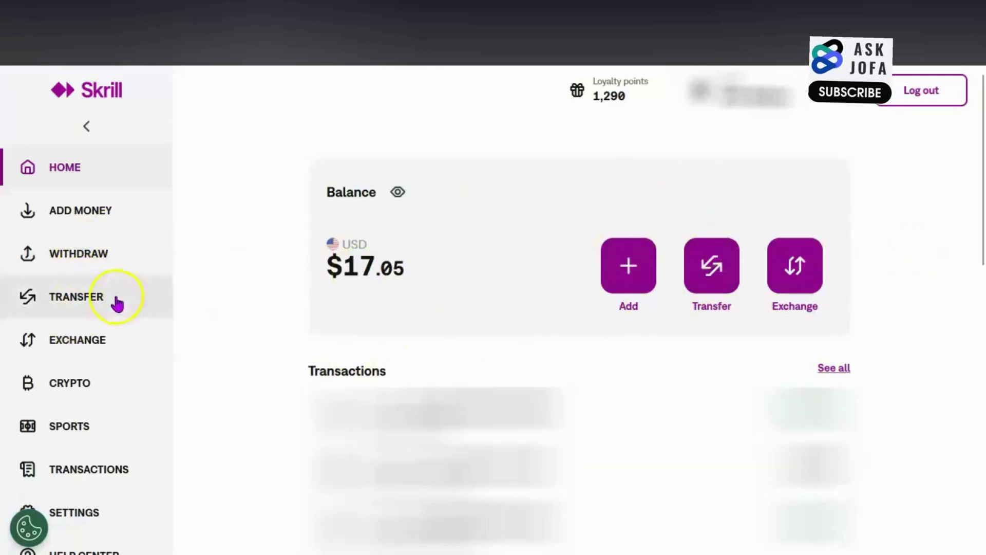
- Start a Skrill to Skrill transfer to the seller chosen from recent recipients
click(716, 268)
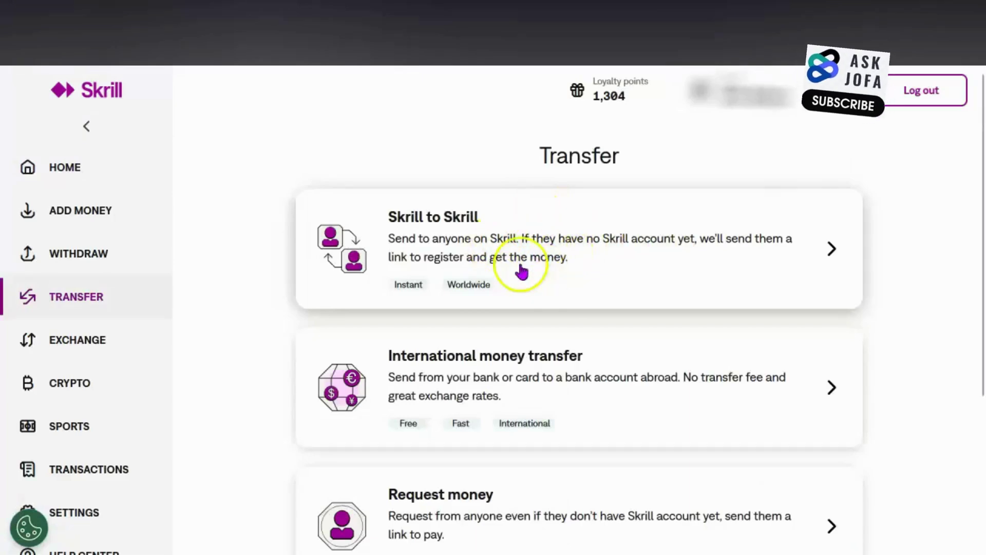
click(589, 263)
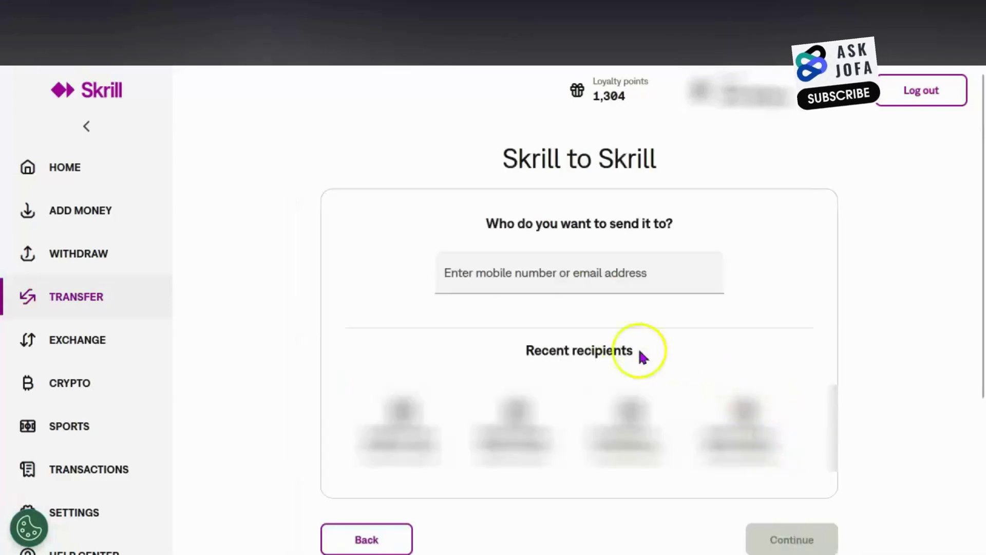
click(620, 267)
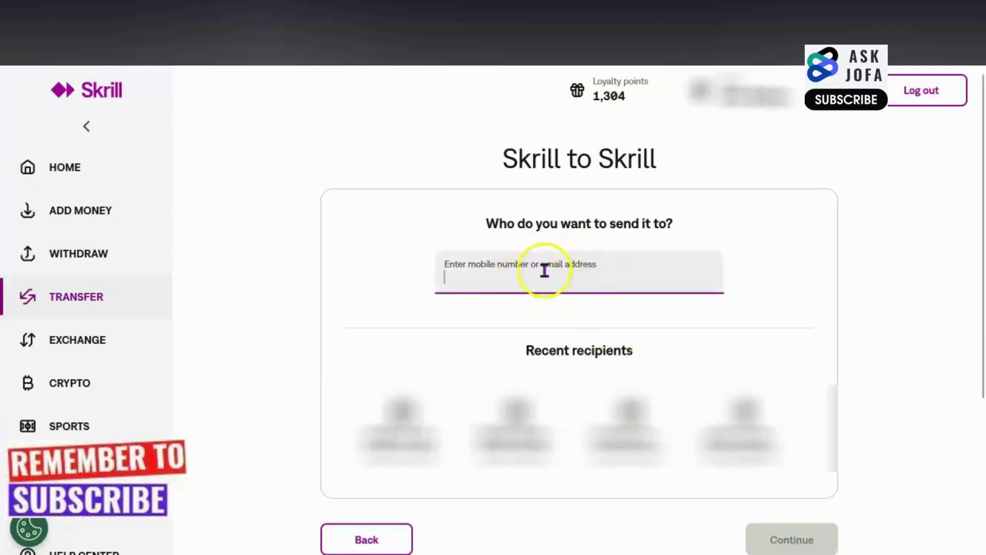
click(630, 421)
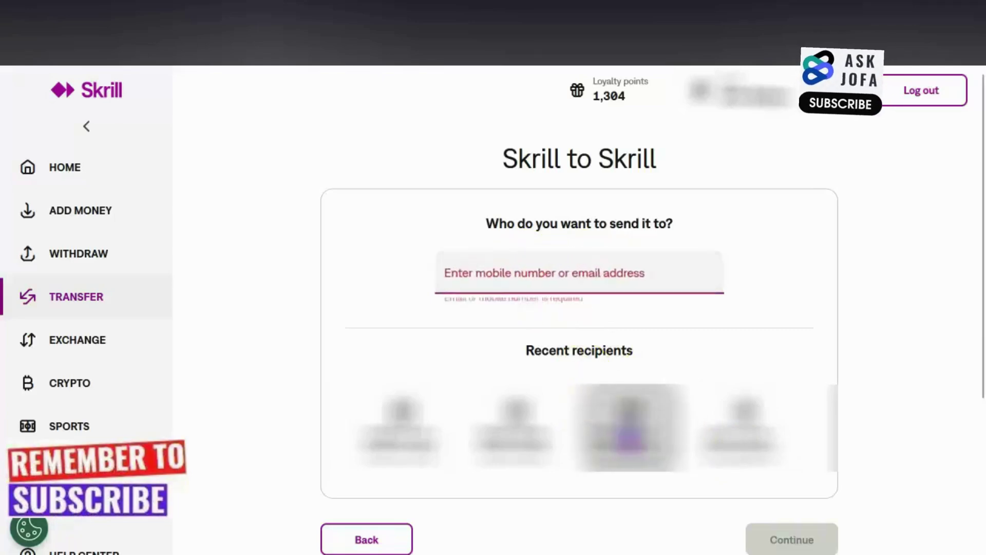
- Enter 16 USD with its 0.79 USD fee, continue, and return to the Home balance
text(1)
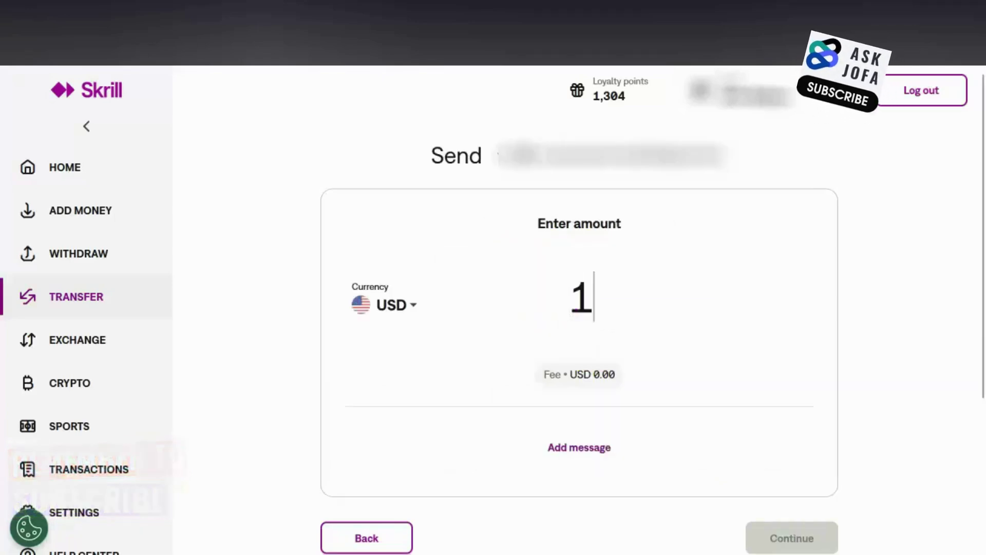
text(6)
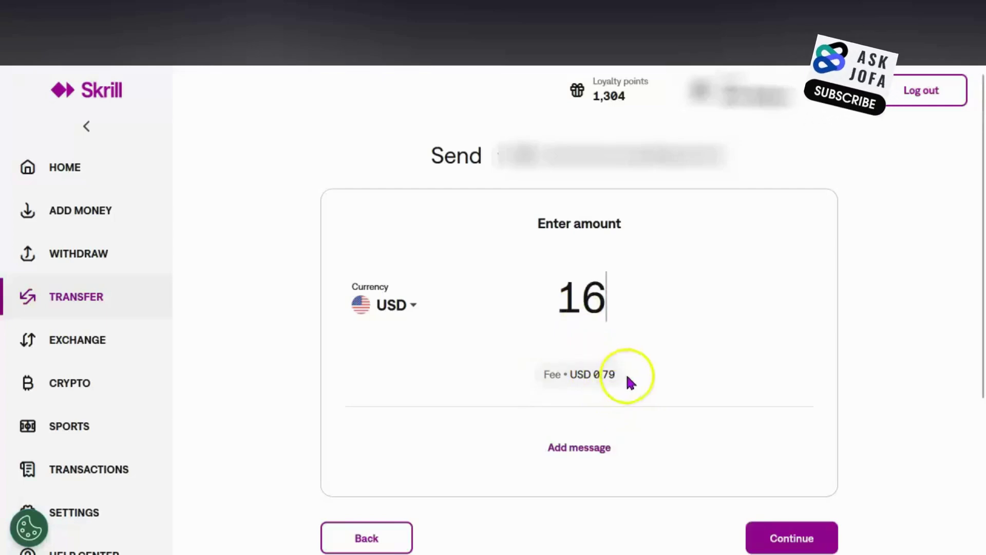
click(624, 306)
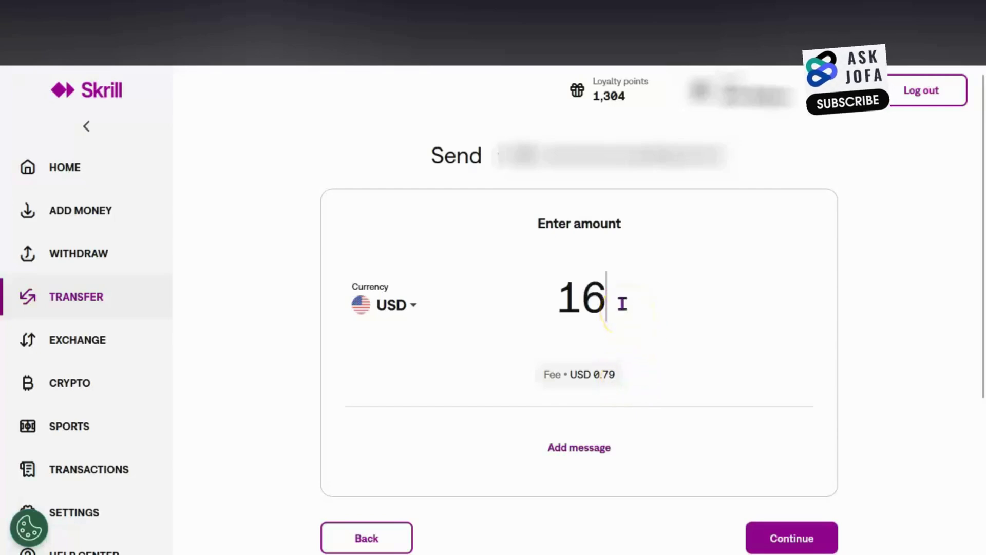
click(602, 387)
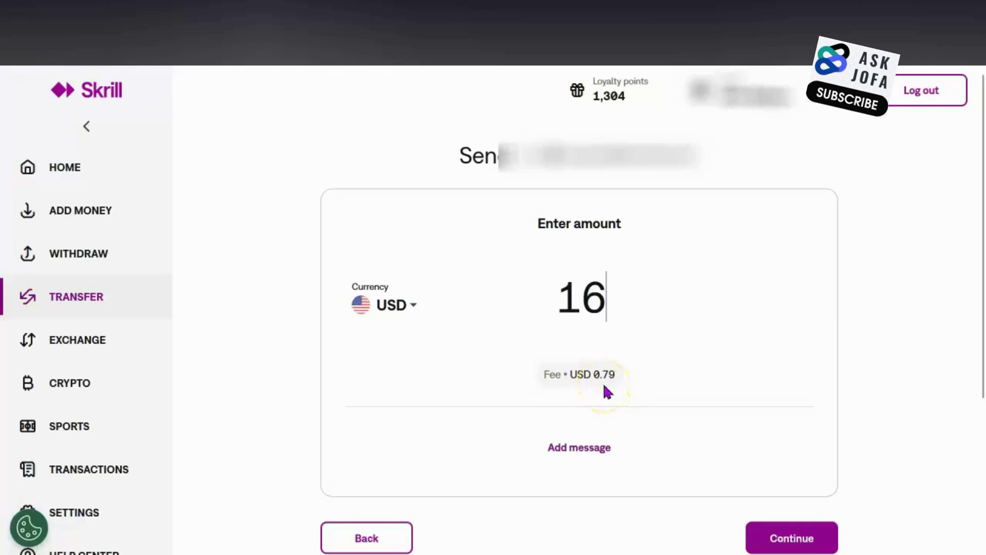
click(655, 339)
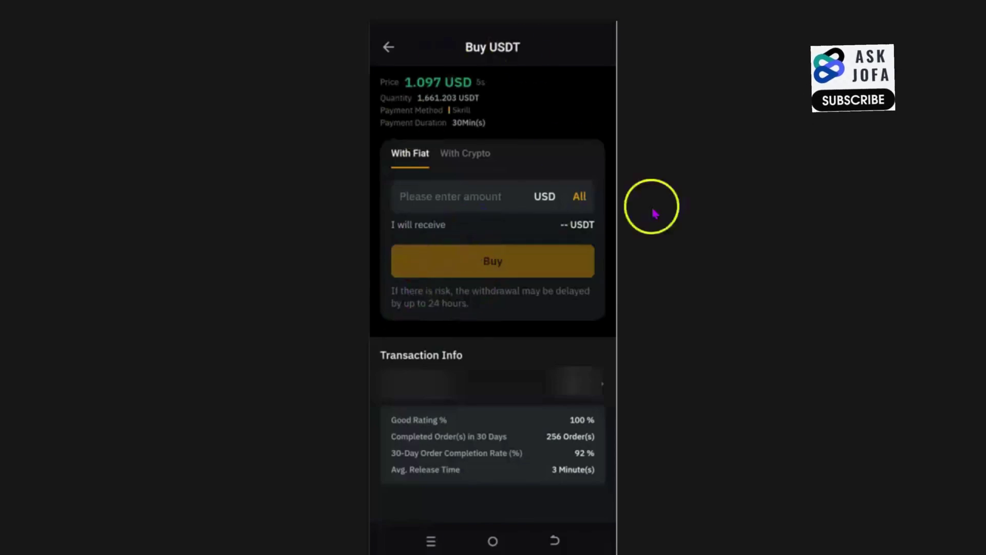
- Enter 15.80 USD to receive 14.403 USDT, place the Buy order and pass the security check
click(473, 195)
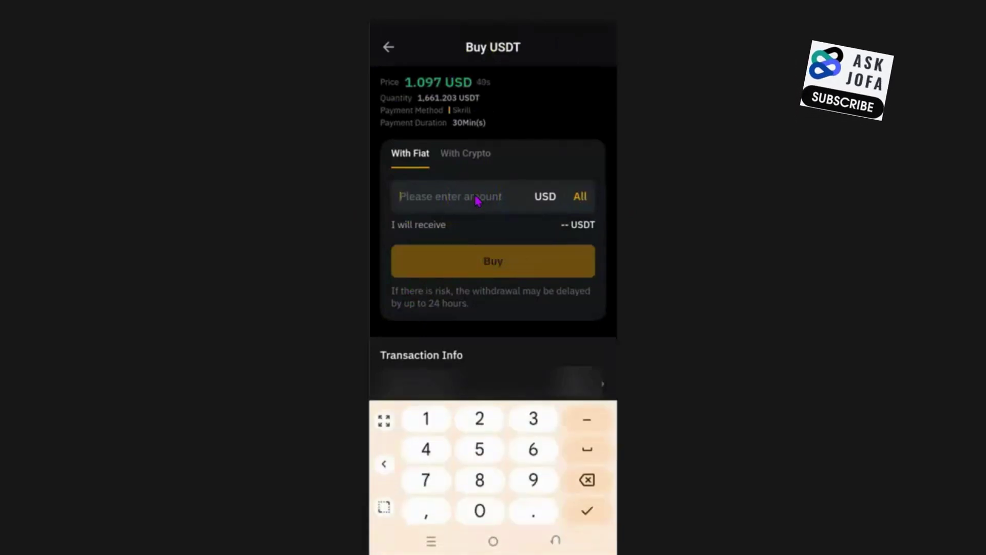
text(15.80)
click(549, 229)
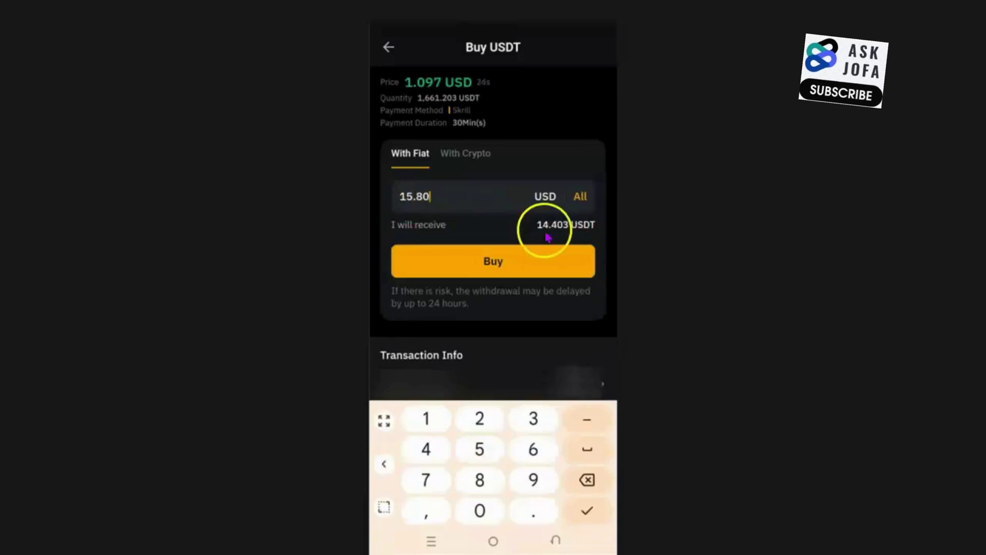
click(406, 194)
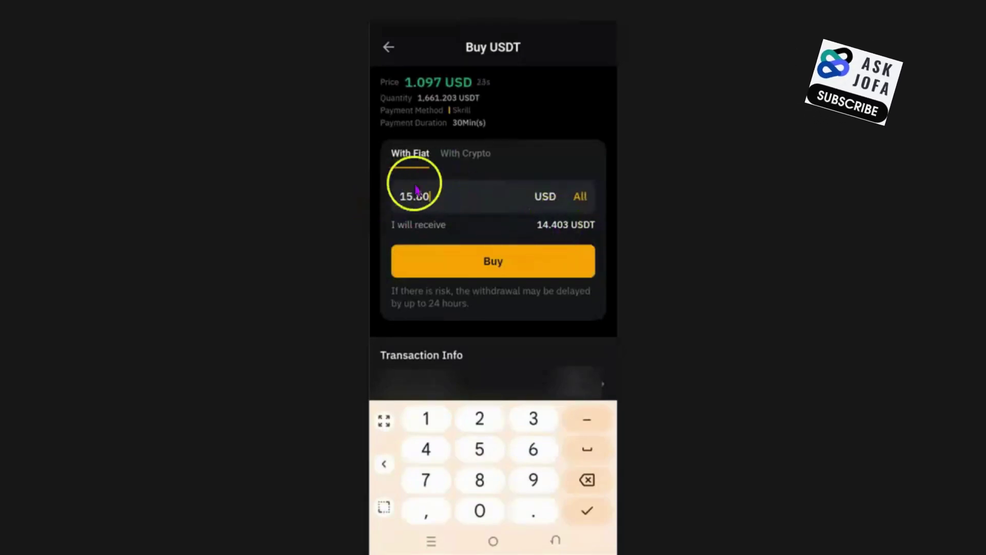
click(502, 274)
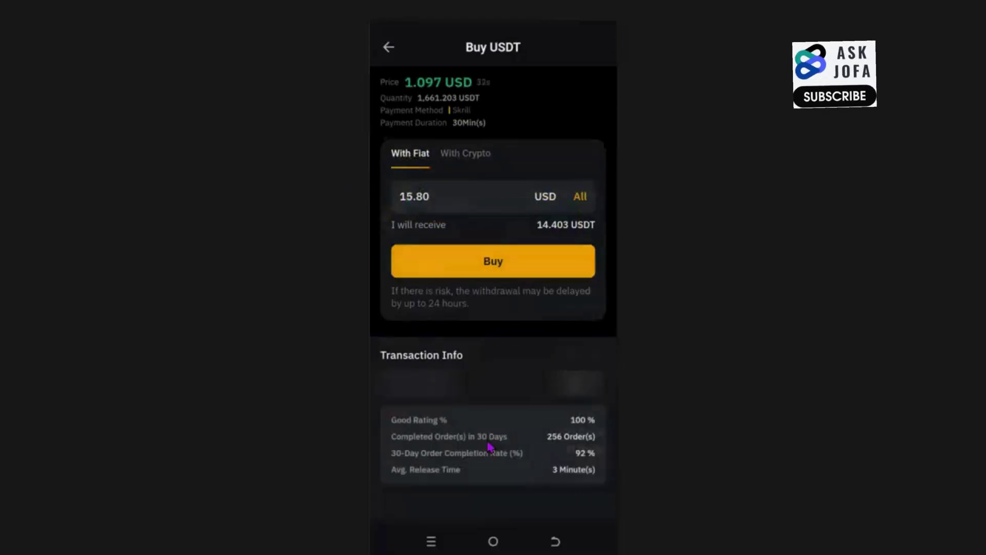
click(493, 329)
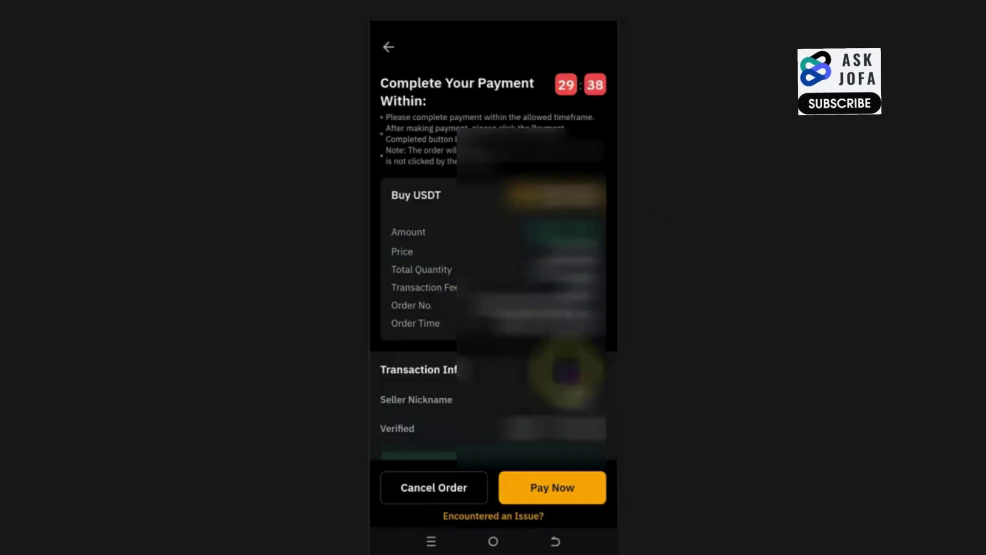
- Scroll the order page, tap Pay Now and copy the seller's Skrill payment detail
scroll(565, 375, down, 2)
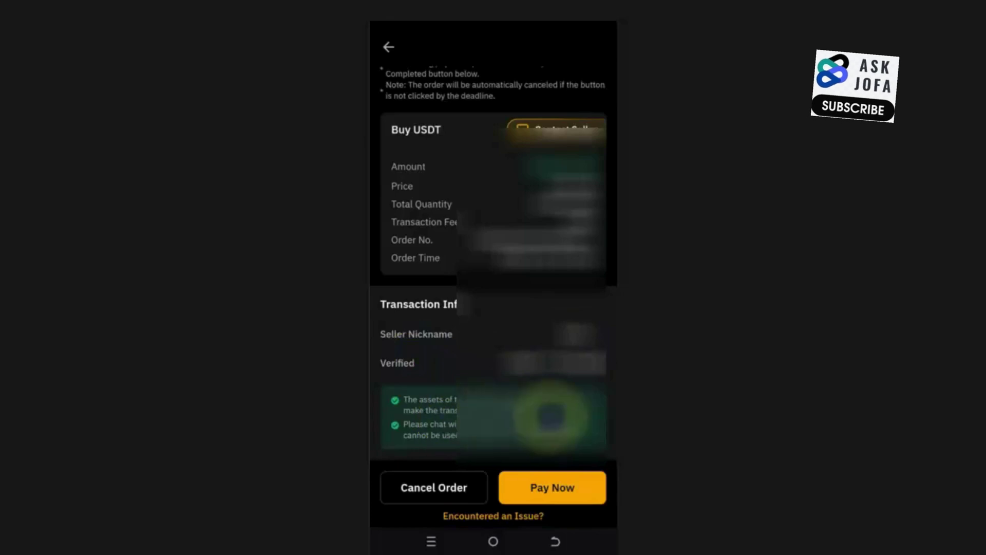
click(544, 493)
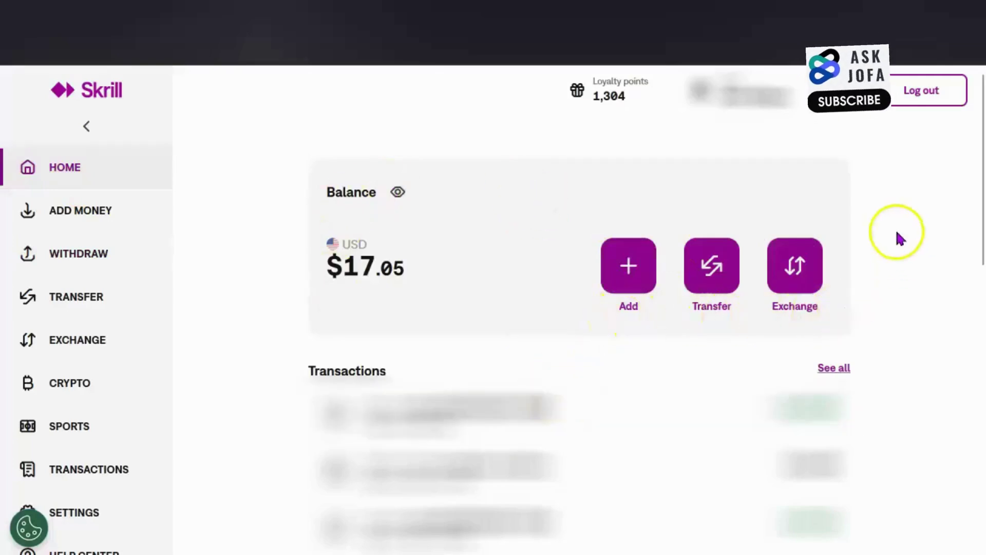
- Start a Skrill to Skrill transfer with the seller's pasted e-mail as recipient
click(76, 303)
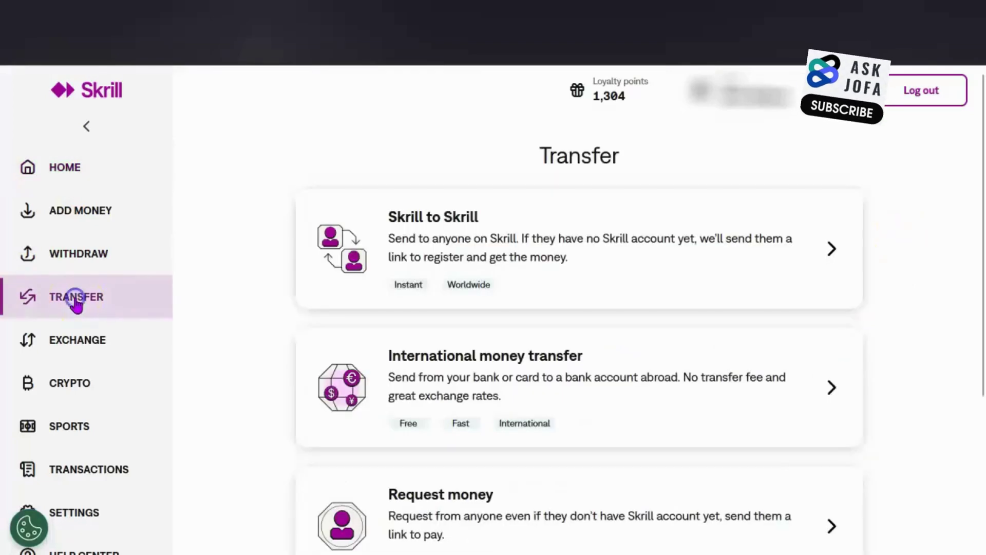
click(492, 249)
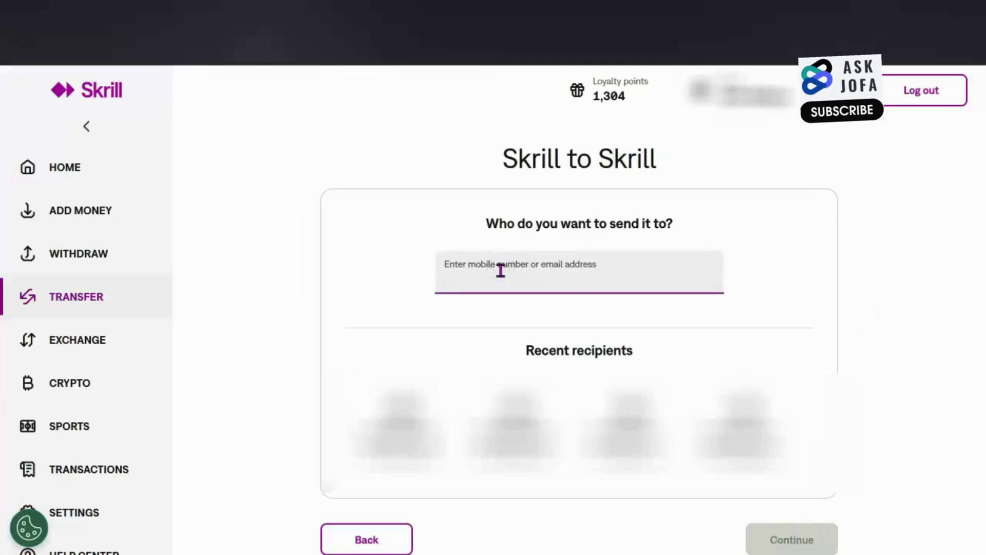
key(ctrl+v)
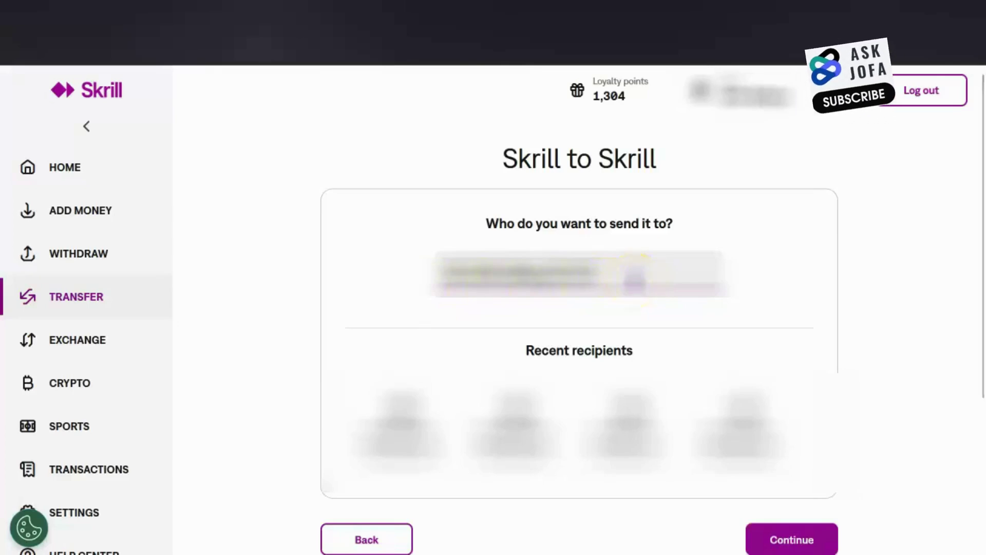
- Enter 15.8 USD as the transfer amount and continue to the summary
scroll(635, 277, down, 2)
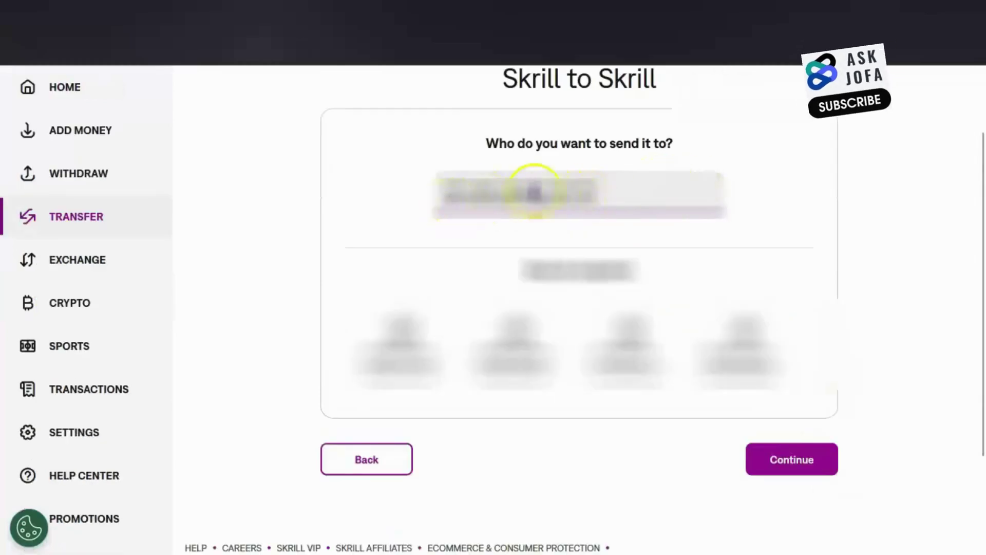
click(804, 470)
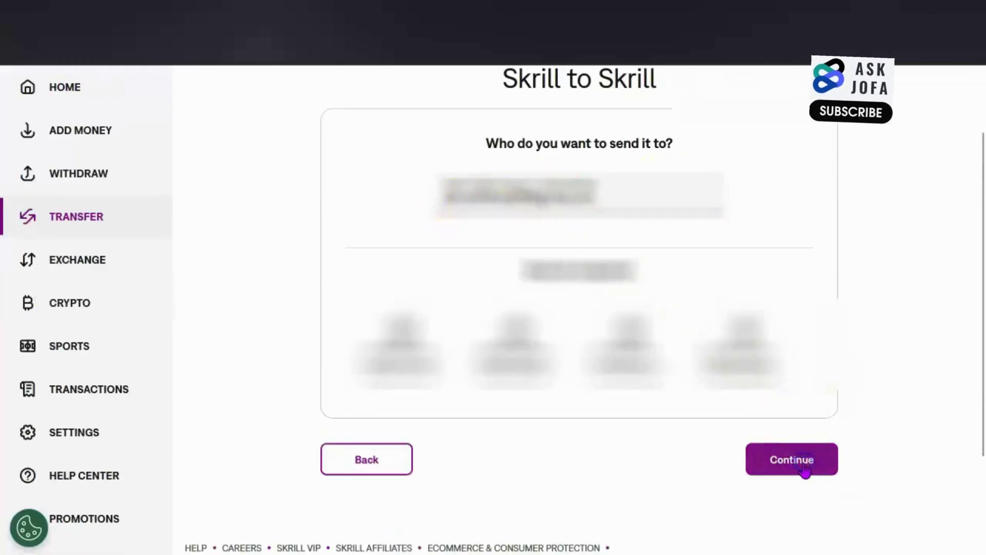
text(1)
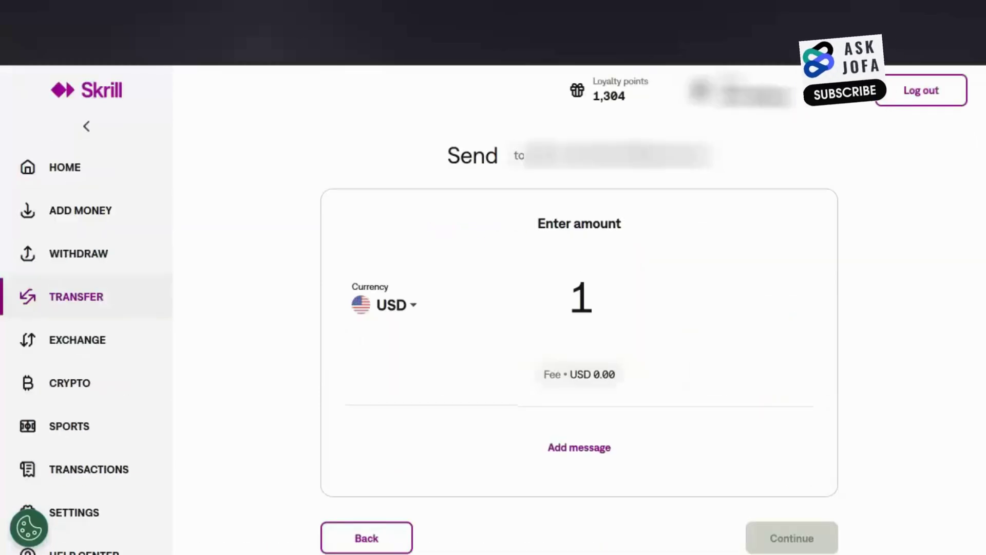
text(5.8)
scroll(704, 369, down, 2)
click(795, 462)
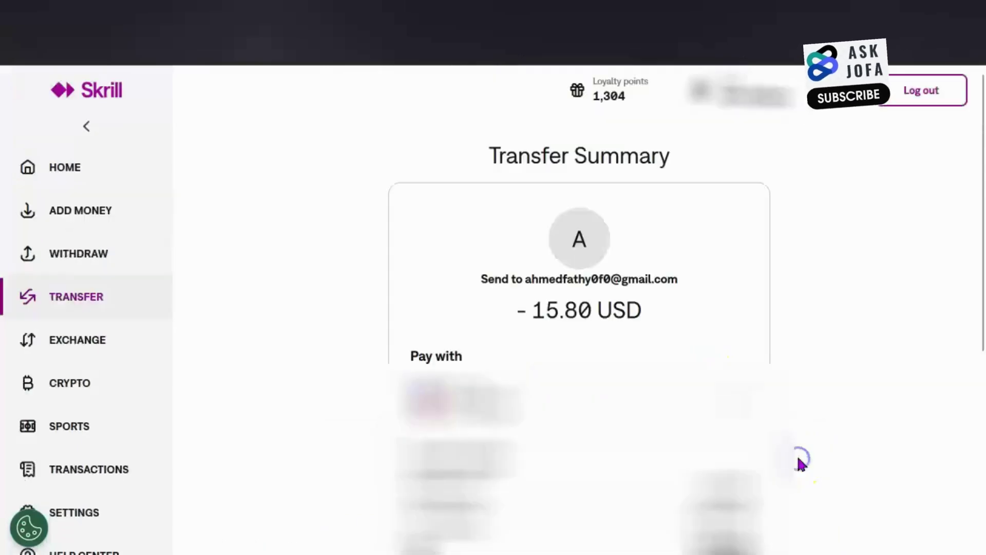
- Confirm the 15.80 USD transfer summary and authorise it with the account PIN
scroll(816, 421, down, 3)
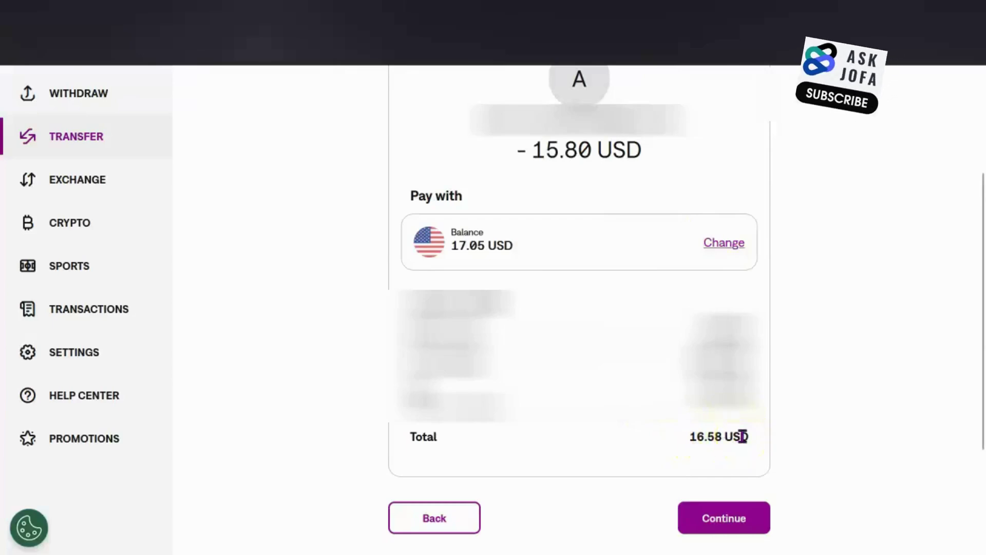
click(722, 518)
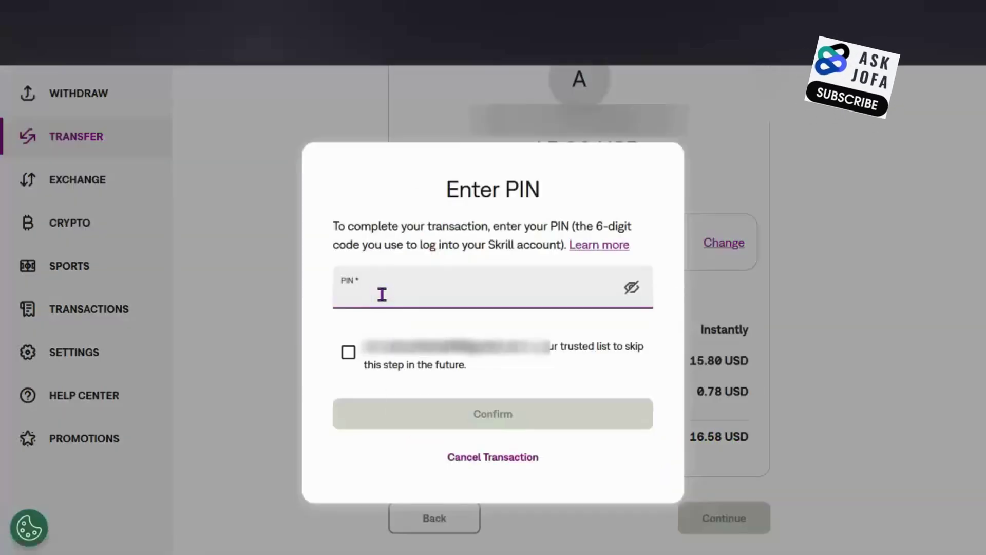
click(387, 294)
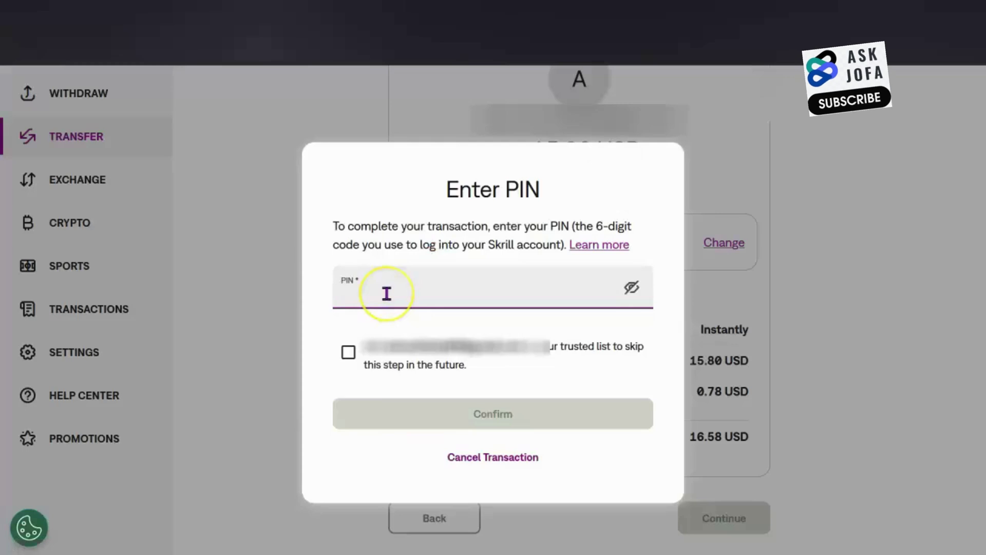
text(******)
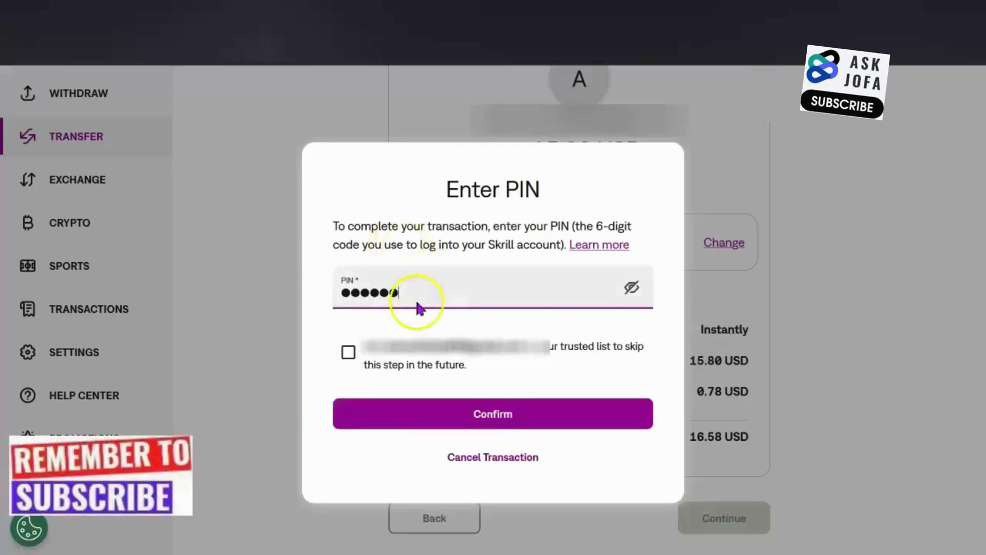
click(508, 414)
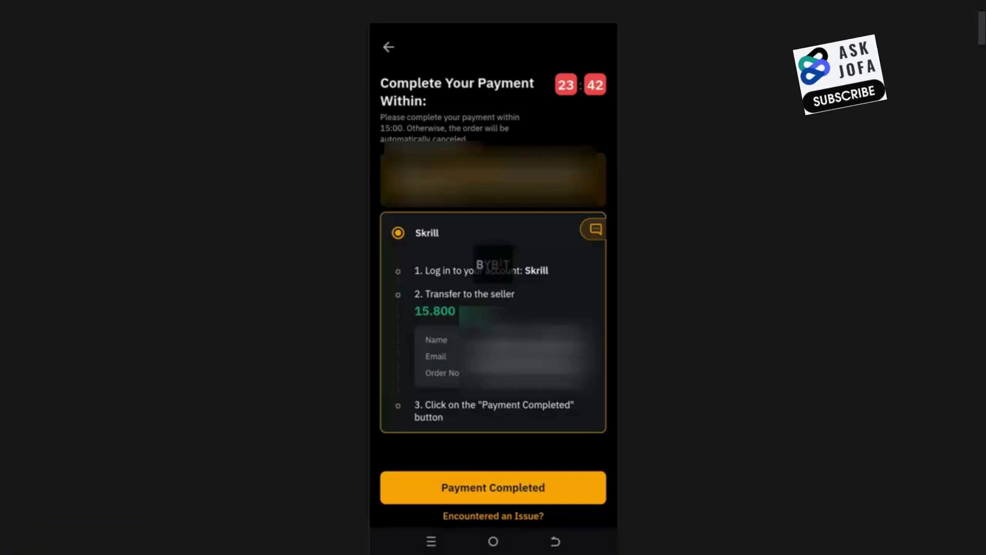
- Mark the P2P order as paid, accepting both confirmations, and dismiss the Telegram alerts offer
click(506, 489)
click(385, 399)
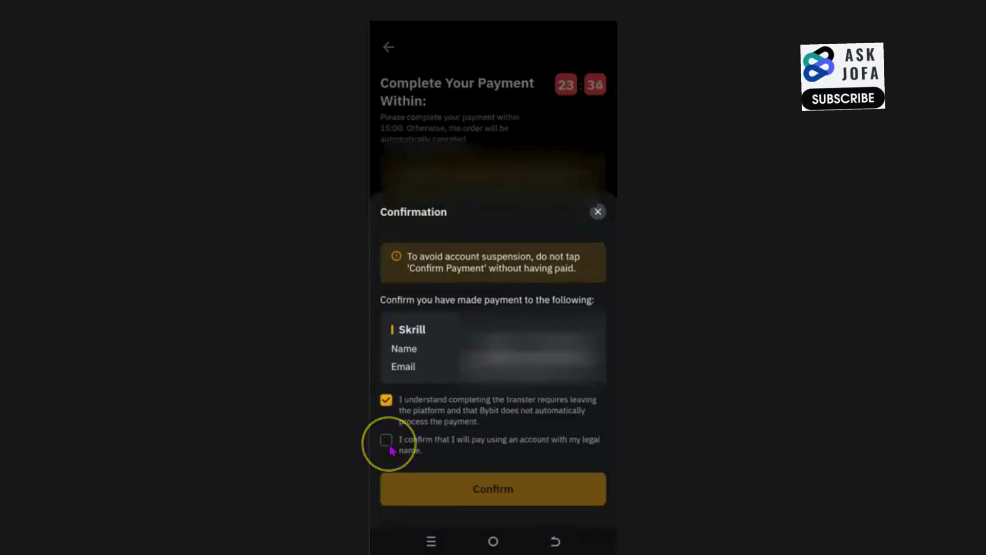
click(386, 440)
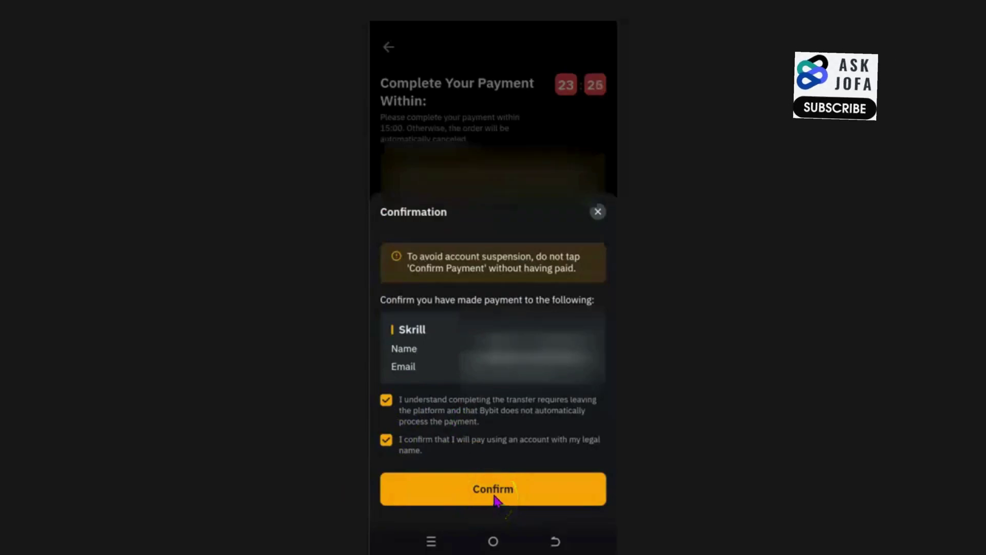
click(492, 488)
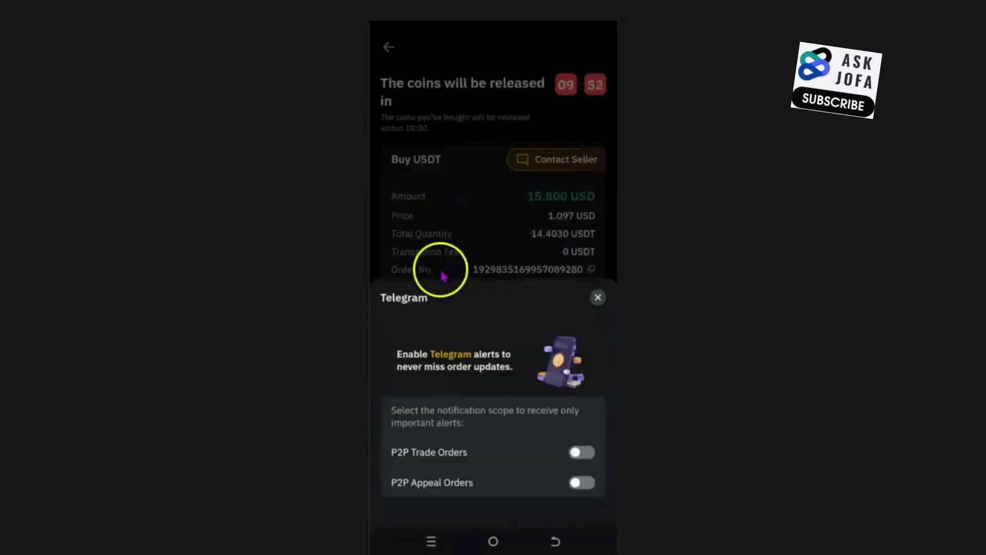
click(596, 295)
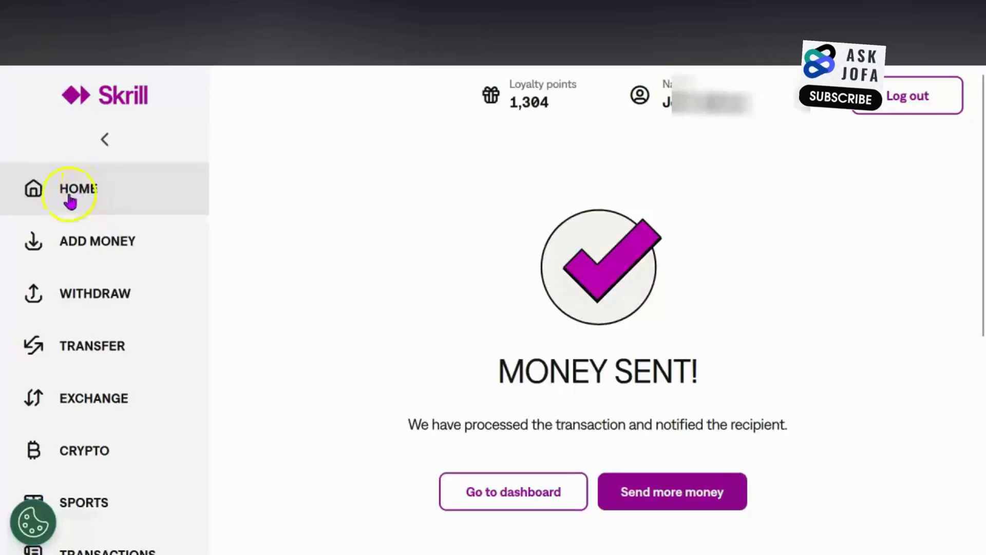
- Go from Skrill's Money Sent page back to the HOME dashboard
click(71, 201)
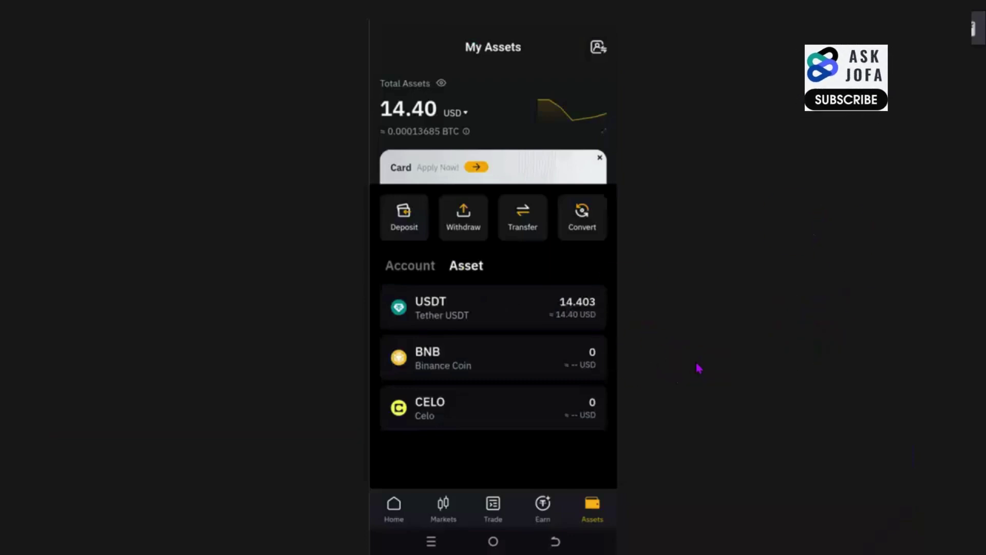
- Leave the USDT wallet for the Assets tab to view 14.403 USDT worth 14.40 USD
click(663, 424)
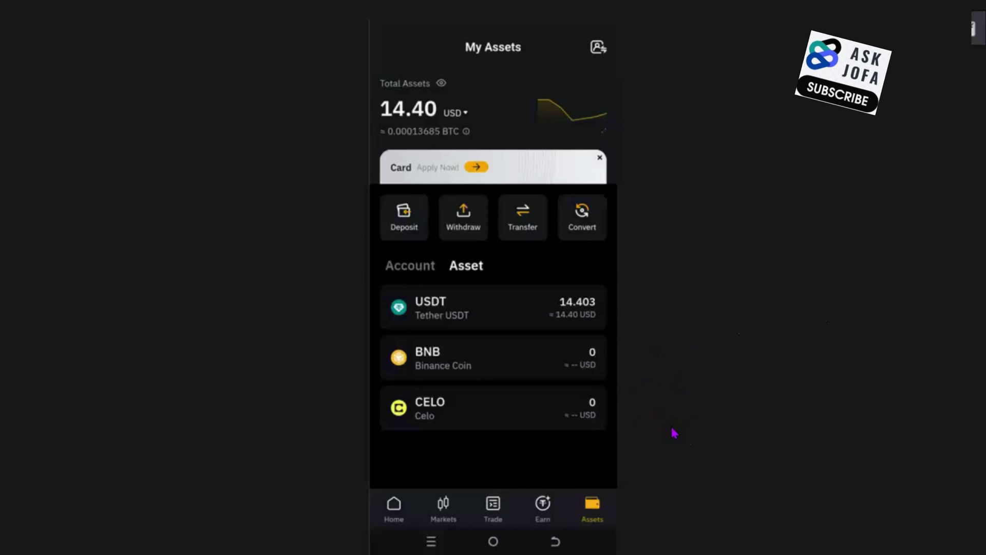
click(686, 485)
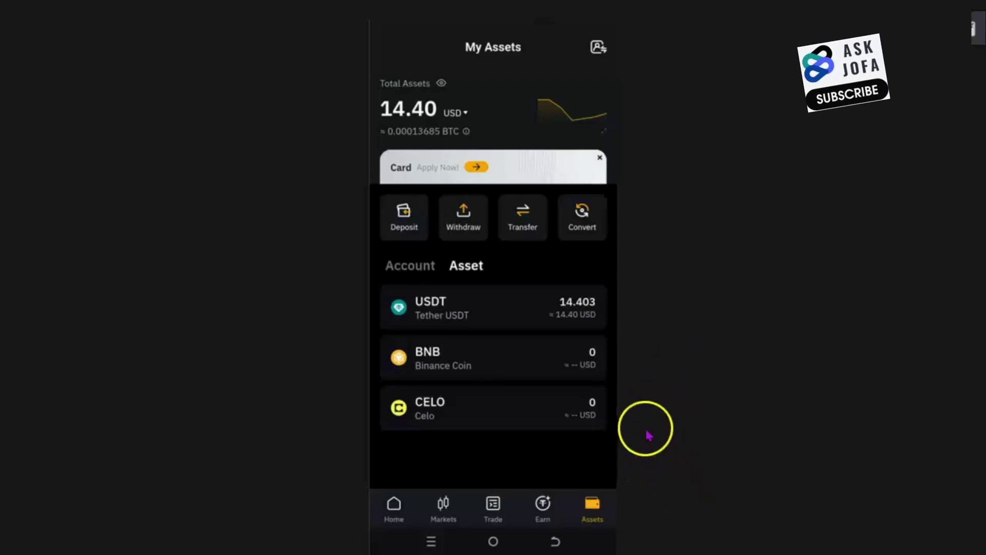
click(747, 375)
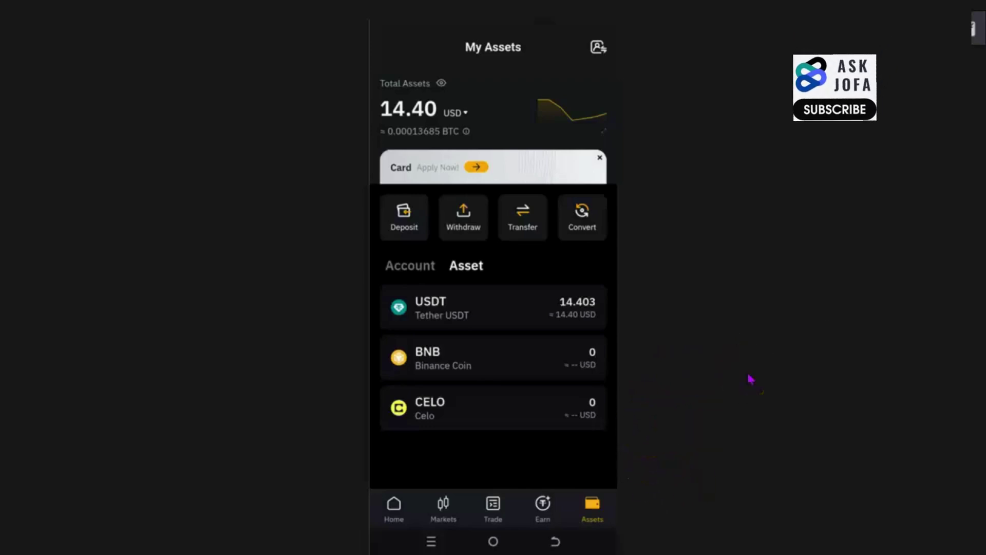
mouse_move(704, 83)
mouse_down()
mouse_move(491, 44)
mouse_move(526, 154)
mouse_move(528, 106)
mouse_move(507, 135)
mouse_move(568, 308)
mouse_move(748, 434)
mouse_up()
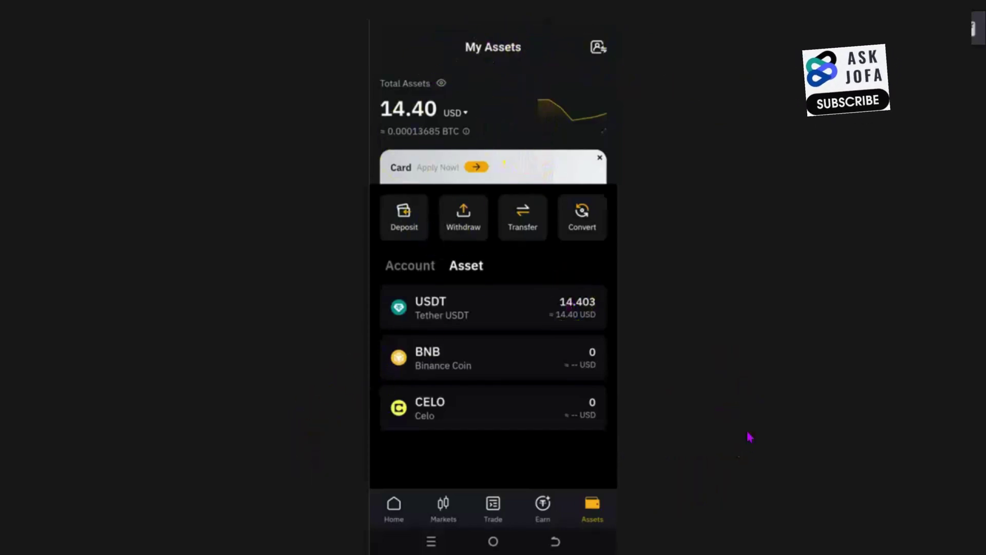